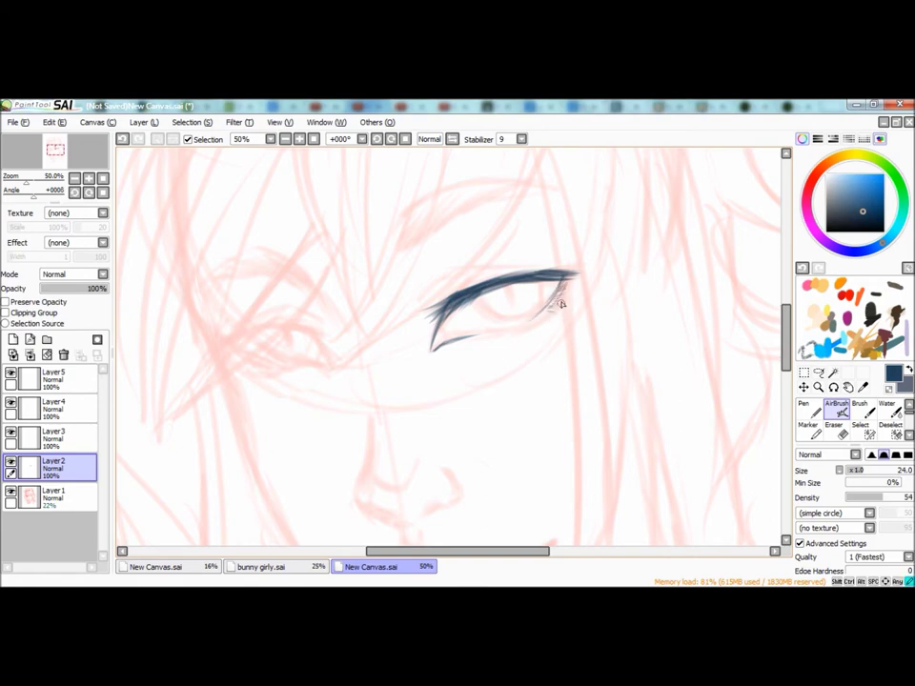
# - Draw the upper eyelid crease, iris and vertical slit pupil of the larger eye on Layer2 with the size 24 airbrush
pyautogui.moveTo(419, 289); pyautogui.dragTo(523, 255)
pyautogui.moveTo(420, 304)
pyautogui.mouseDown()
pyautogui.moveTo(477, 276)
pyautogui.moveTo(541, 303)
pyautogui.moveTo(540, 281)
pyautogui.mouseUp()
pyautogui.moveTo(476, 300)
pyautogui.mouseDown()
pyautogui.moveTo(500, 320)
pyautogui.moveTo(492, 311)
pyautogui.moveTo(518, 303)
pyautogui.moveTo(502, 319)
pyautogui.mouseUp()
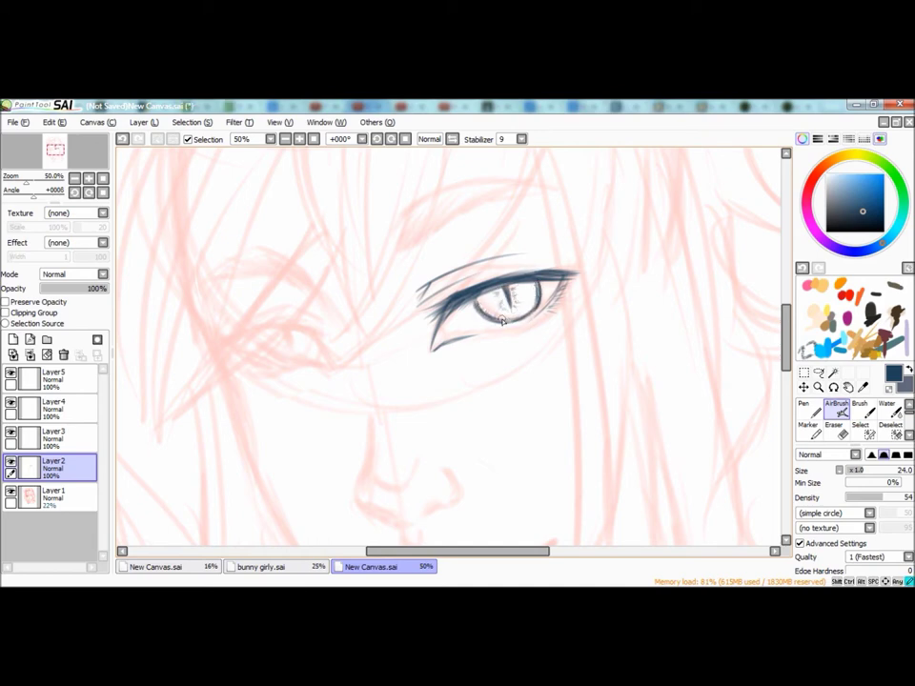
# - Add crease lines beneath the larger eye and around its inner corner
pyautogui.click(285, 140)
pyautogui.click(285, 139)
pyautogui.click(300, 139)
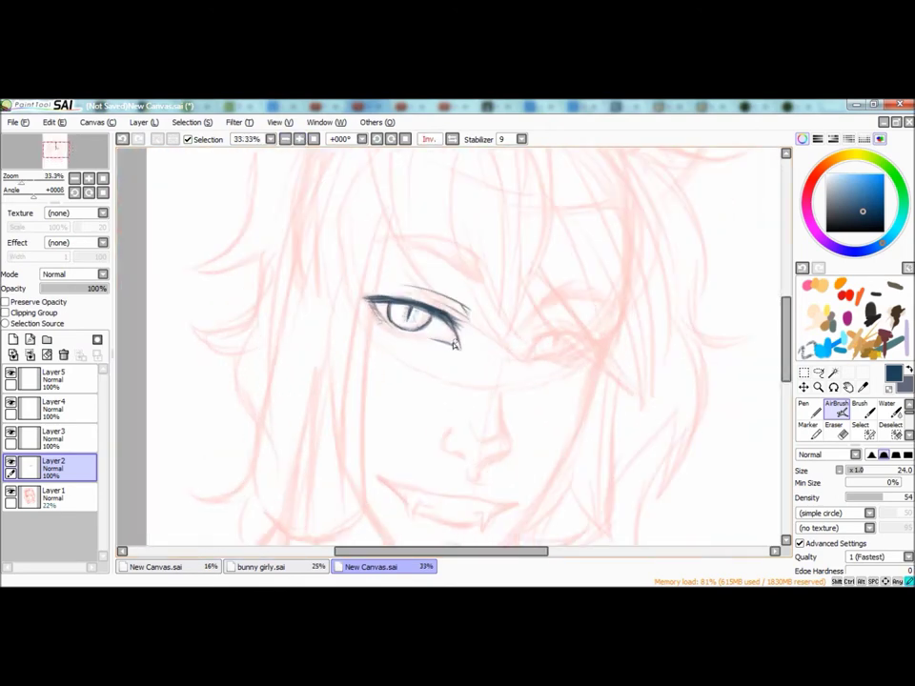
pyautogui.press('h')
pyautogui.moveTo(432, 367); pyautogui.dragTo(519, 341)
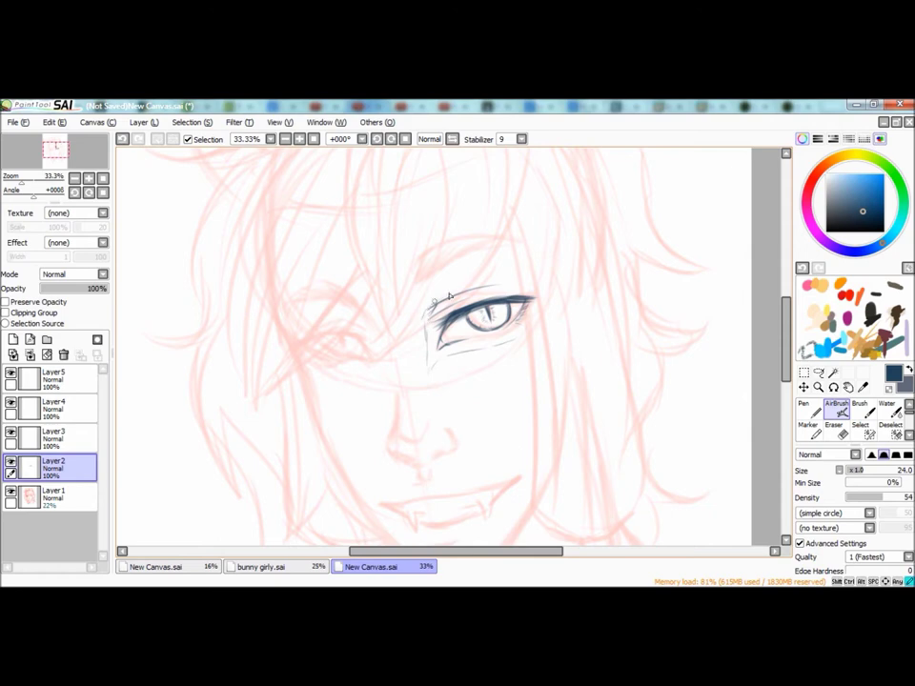
# - Outline the smaller eye's upper and lower lids over the sketch in the mirrored view
pyautogui.click(452, 139)
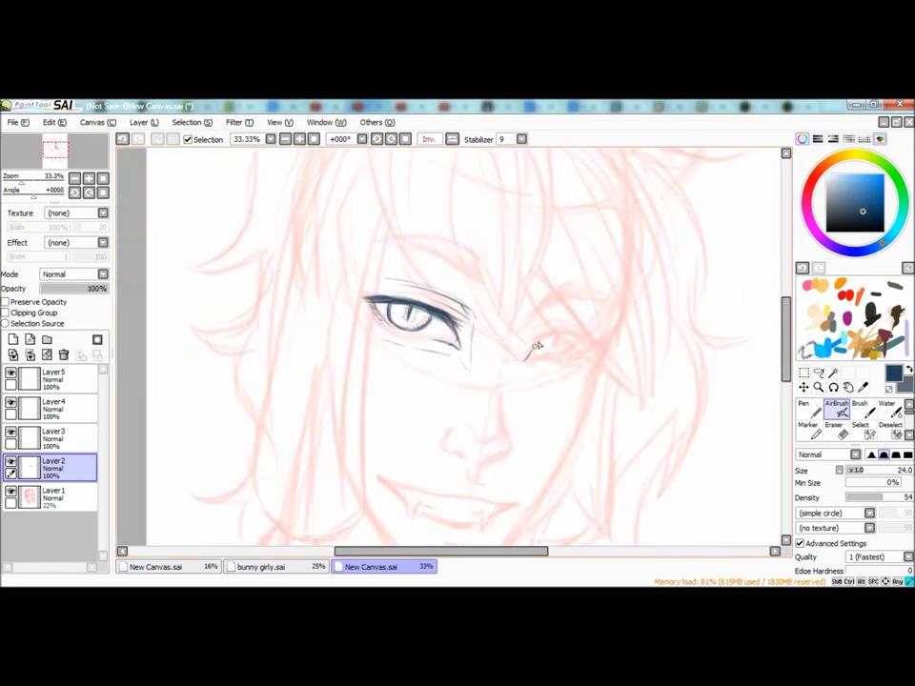
pyautogui.moveTo(525, 343)
pyautogui.mouseDown()
pyautogui.moveTo(546, 338)
pyautogui.moveTo(593, 350)
pyautogui.mouseUp()
pyautogui.moveTo(527, 361); pyautogui.dragTo(547, 360)
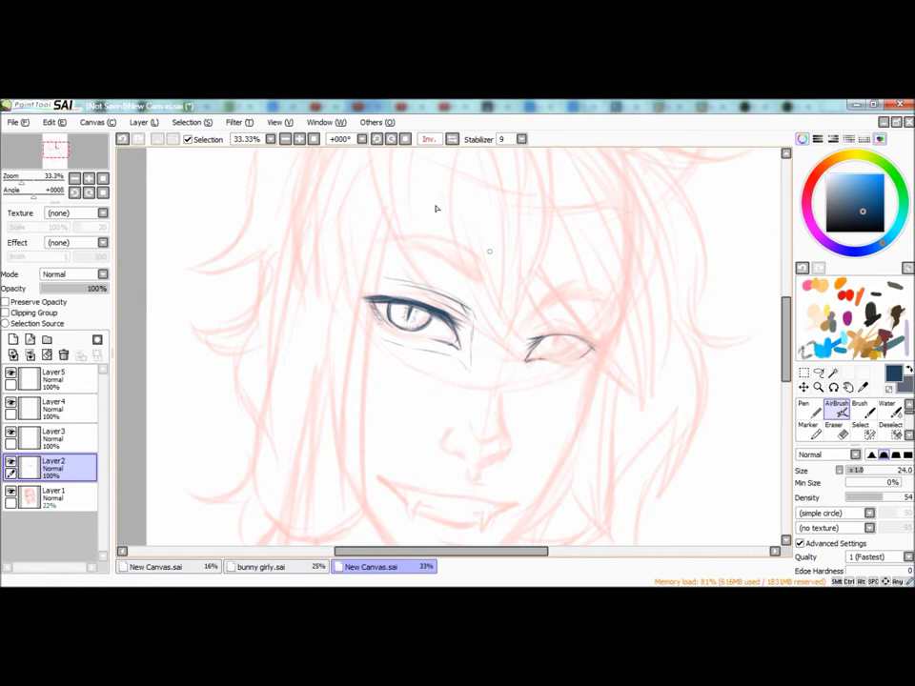
# - Draw the arched eyebrow above the larger eye and fill it with dense hair strokes
pyautogui.click(285, 139)
pyautogui.click(285, 139)
pyautogui.click(452, 139)
pyautogui.click(300, 140)
pyautogui.click(299, 139)
pyautogui.click(300, 139)
pyautogui.moveTo(398, 249)
pyautogui.mouseDown()
pyautogui.moveTo(491, 181)
pyautogui.moveTo(455, 214)
pyautogui.moveTo(418, 204)
pyautogui.mouseUp()
pyautogui.moveTo(410, 246)
pyautogui.mouseDown()
pyautogui.moveTo(442, 191)
pyautogui.moveTo(471, 186)
pyautogui.mouseUp()
pyautogui.moveTo(434, 231); pyautogui.dragTo(503, 188)
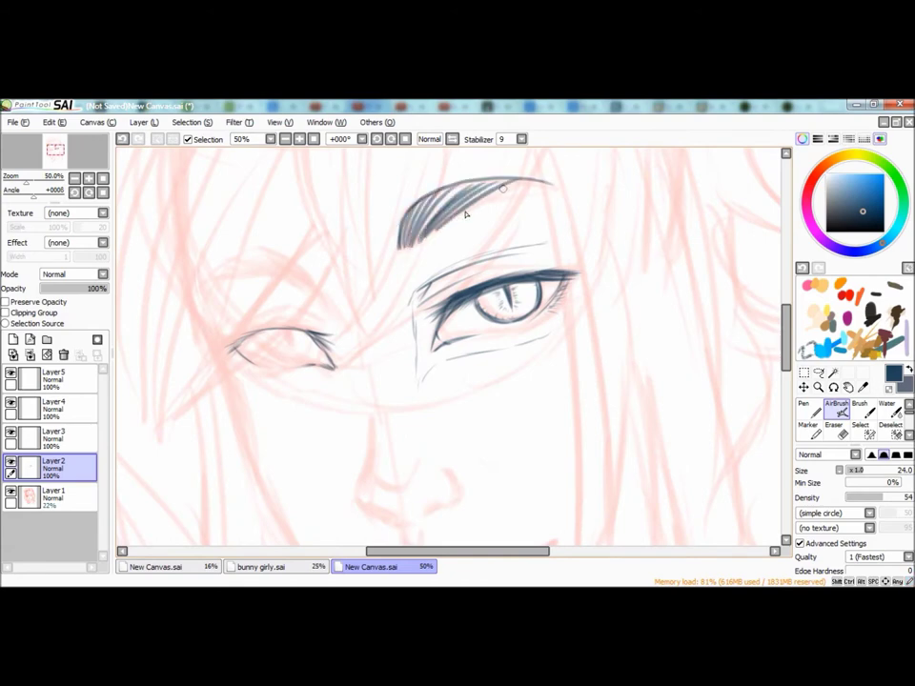
# - Draw and fill the matching eyebrow above the smaller eye in the mirrored view
pyautogui.click(453, 139)
pyautogui.moveTo(583, 274)
pyautogui.mouseDown()
pyautogui.moveTo(569, 300)
pyautogui.moveTo(674, 259)
pyautogui.moveTo(697, 291)
pyautogui.moveTo(691, 280)
pyautogui.moveTo(618, 261)
pyautogui.mouseUp()
pyautogui.moveTo(595, 278)
pyautogui.mouseDown()
pyautogui.moveTo(644, 254)
pyautogui.moveTo(681, 269)
pyautogui.mouseUp()
pyautogui.click(453, 139)
pyautogui.click(453, 139)
# - Draw the nose bridge, tip and nostrils over the sketch
pyautogui.scroll(-1, 500, 396)
pyautogui.moveTo(500, 421); pyautogui.dragTo(505, 452)
pyautogui.click(450, 140)
pyautogui.moveTo(433, 459)
pyautogui.mouseDown()
pyautogui.moveTo(448, 431)
pyautogui.moveTo(454, 451)
pyautogui.moveTo(402, 442)
pyautogui.moveTo(423, 425)
pyautogui.moveTo(404, 432)
pyautogui.moveTo(404, 457)
pyautogui.moveTo(427, 459)
pyautogui.moveTo(421, 448)
pyautogui.moveTo(422, 479)
pyautogui.mouseUp()
pyautogui.moveTo(787, 354); pyautogui.dragTo(787, 365)
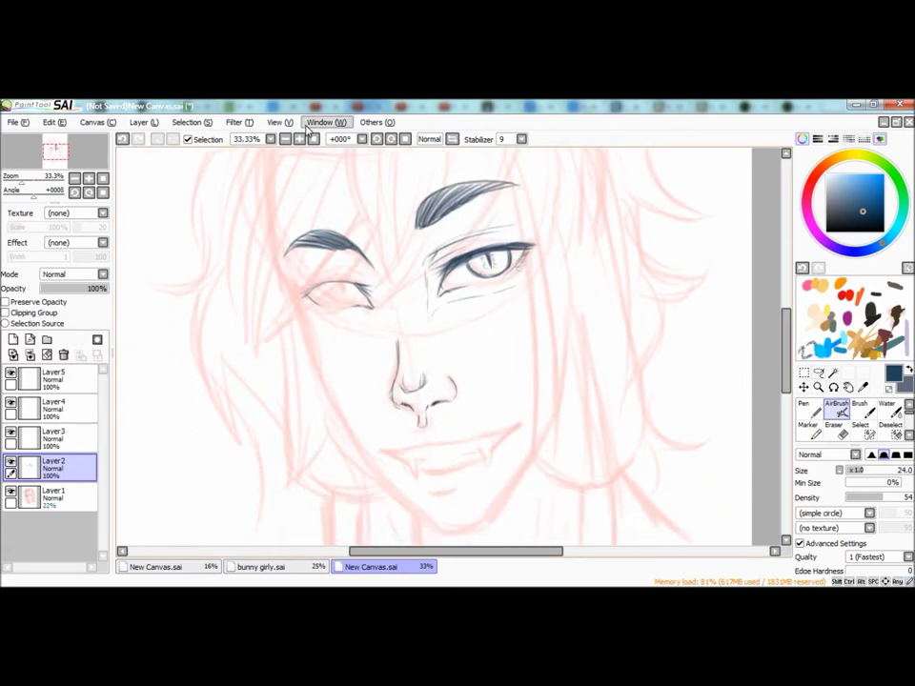
# - Thicken the upper lash line of the smaller eye, checking it in the mirrored view
pyautogui.press('h')
pyautogui.moveTo(548, 288); pyautogui.dragTo(584, 292)
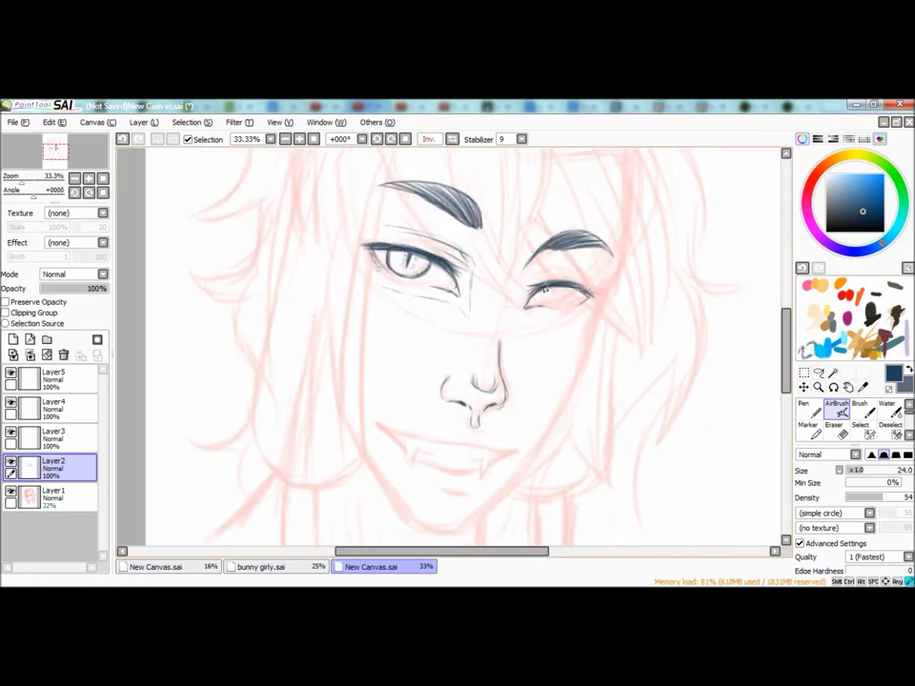
pyautogui.press('h')
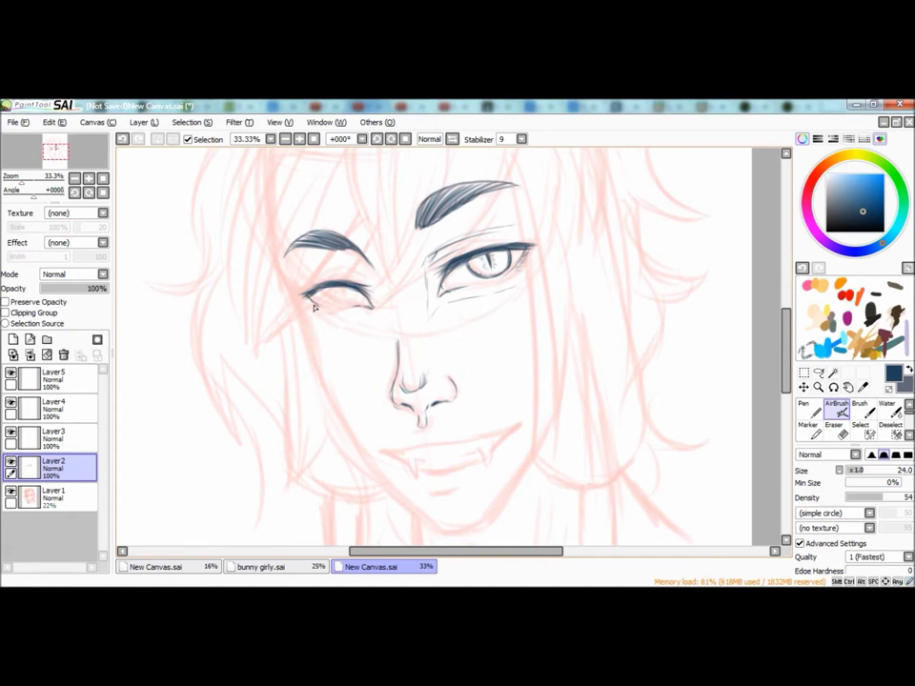
# - Draw the iris and vertical slit pupil inside the smaller eye
pyautogui.moveTo(326, 288)
pyautogui.mouseDown()
pyautogui.moveTo(334, 302)
pyautogui.moveTo(356, 303)
pyautogui.mouseUp()
pyautogui.click(285, 140)
pyautogui.click(285, 140)
pyautogui.click(299, 140)
pyautogui.click(299, 140)
pyautogui.moveTo(344, 287); pyautogui.dragTo(346, 303)
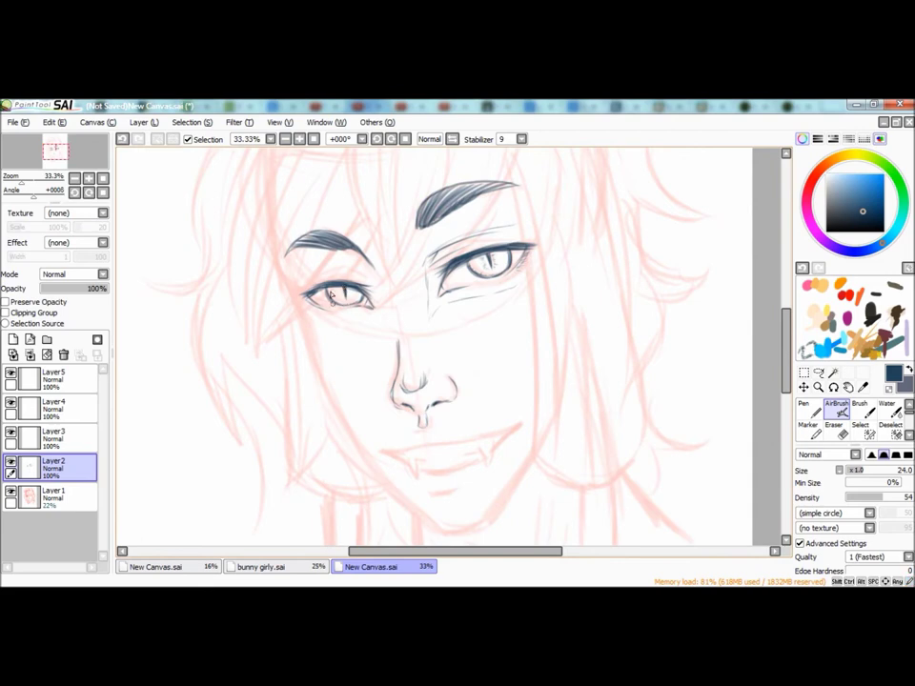
# - Draw the eyelid crease above the smaller eye with the brush size set to 21
pyautogui.click(453, 139)
pyautogui.moveTo(531, 280); pyautogui.dragTo(569, 278)
pyautogui.click(860, 471)
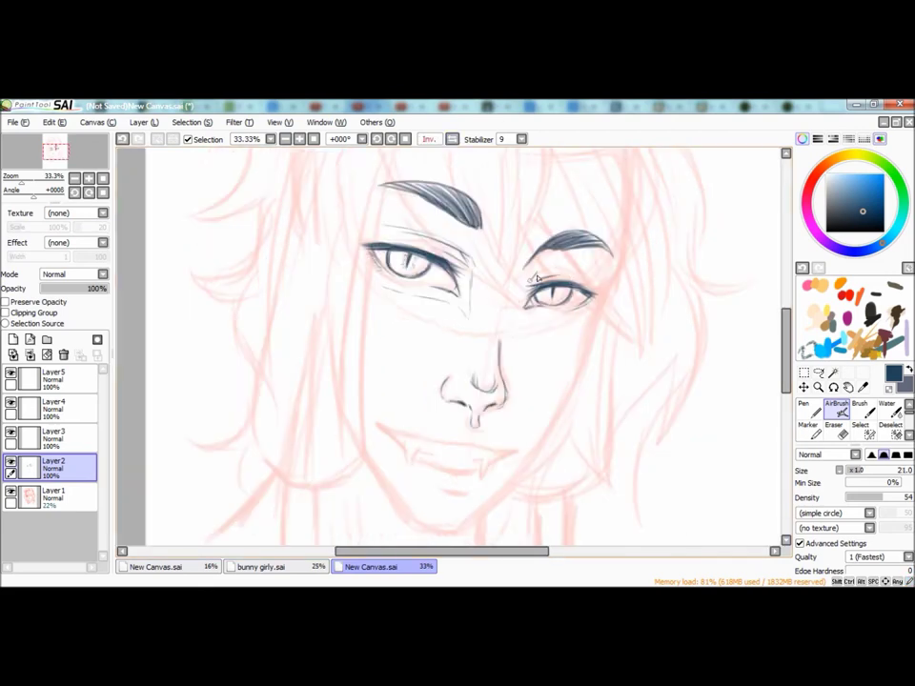
# - Add fine radiating strokes inside the smaller eye's iris and refine its lower rim
pyautogui.click(300, 139)
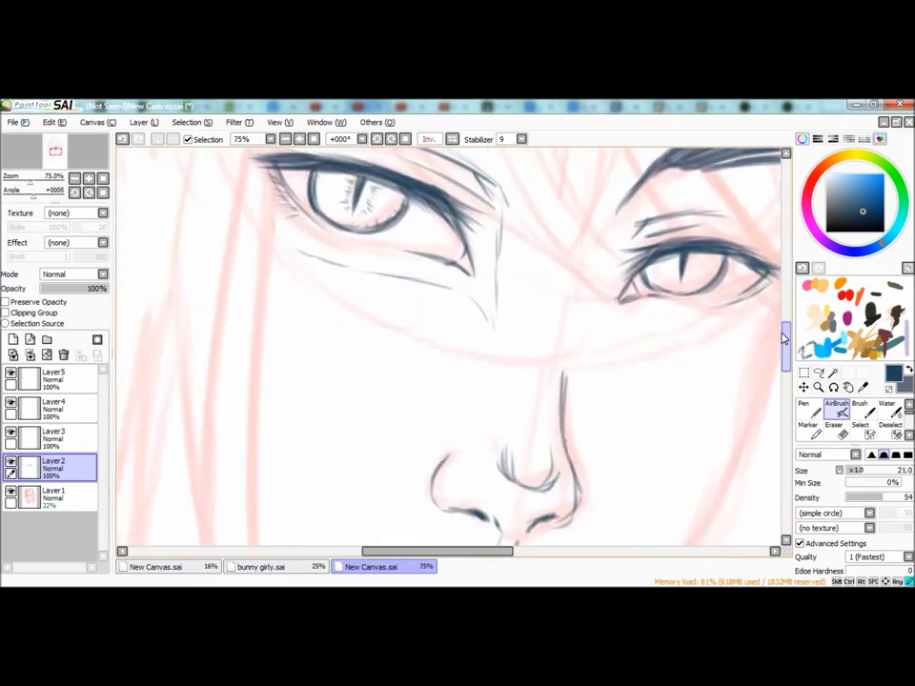
pyautogui.press('h')
pyautogui.moveTo(222, 305); pyautogui.dragTo(225, 321)
pyautogui.moveTo(210, 311)
pyautogui.mouseDown()
pyautogui.moveTo(206, 321)
pyautogui.moveTo(181, 313)
pyautogui.moveTo(190, 324)
pyautogui.mouseUp()
pyautogui.moveTo(252, 310); pyautogui.dragTo(252, 317)
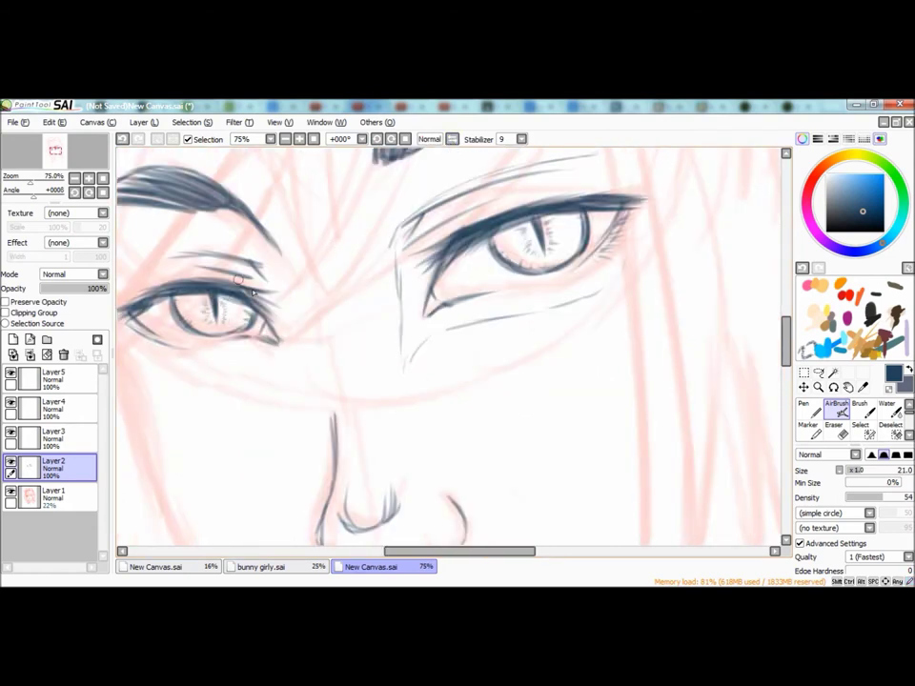
# - Add crease lines beneath the smaller eye and along its inner corner in the mirrored view
pyautogui.click(286, 140)
pyautogui.click(286, 140)
pyautogui.click(286, 141)
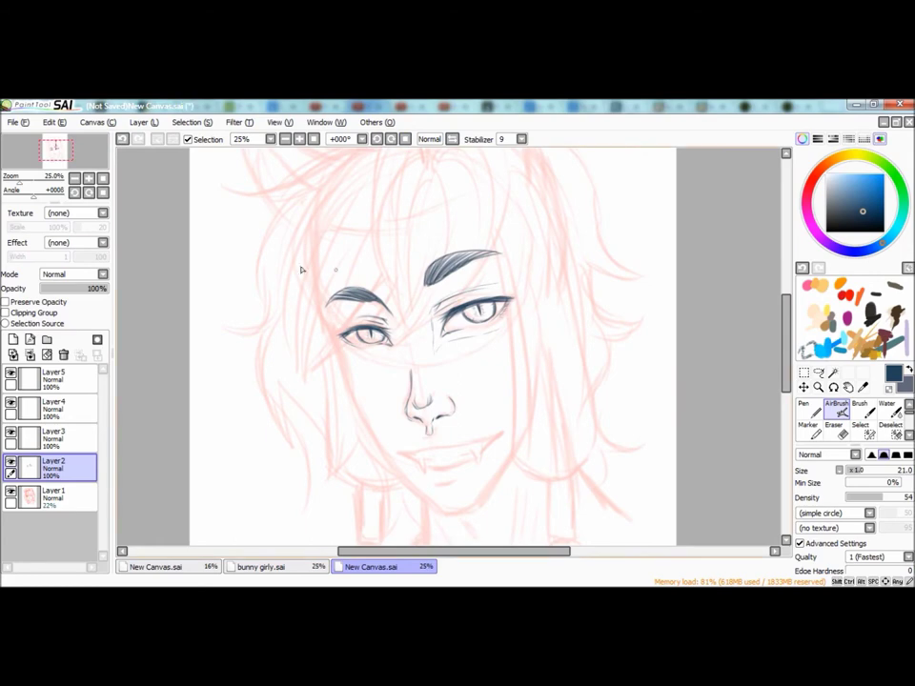
pyautogui.click(452, 139)
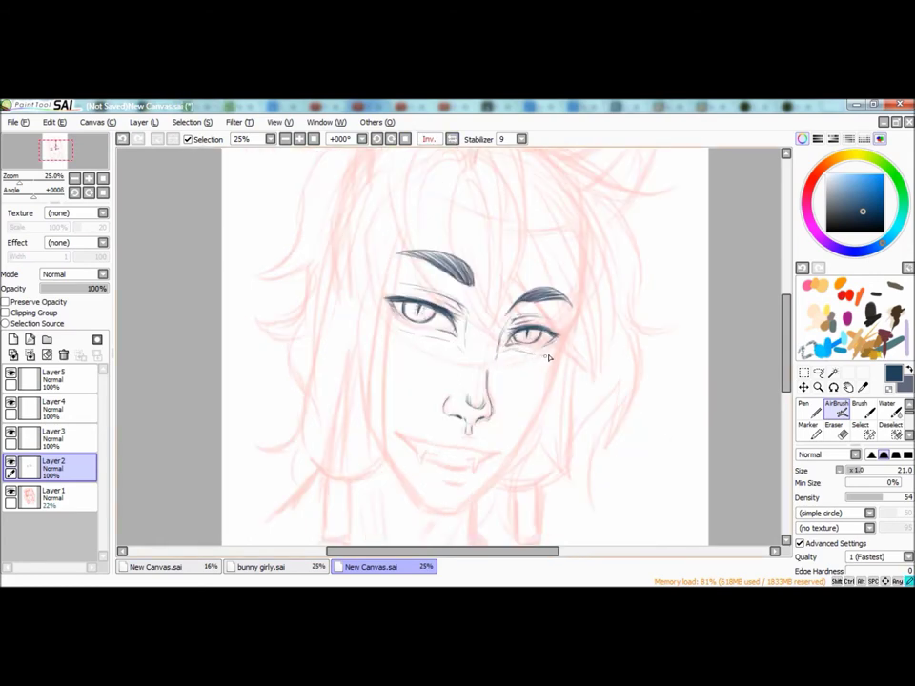
pyautogui.click(454, 139)
# - Draw the grinning mouth with two fangs, the lower lip and the small groove under the nose
pyautogui.scroll(-2, 423, 191)
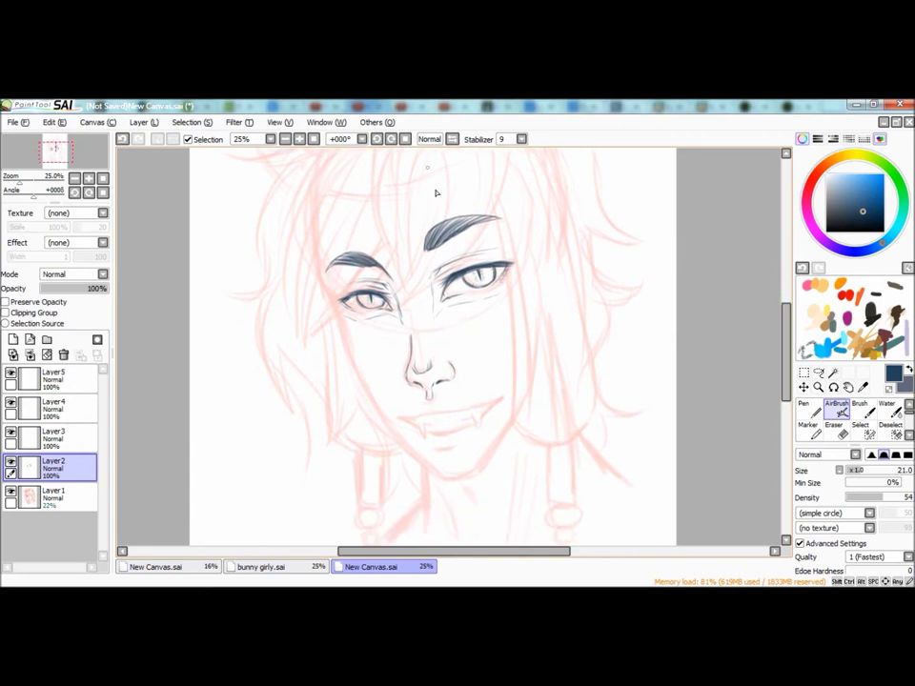
pyautogui.scroll(-2, 393, 405)
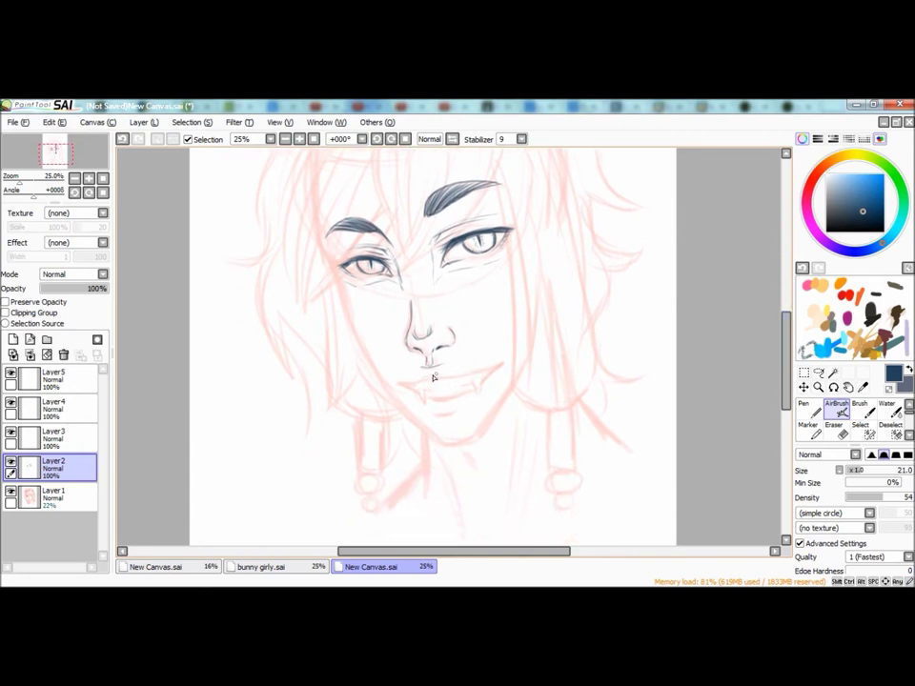
pyautogui.click(452, 139)
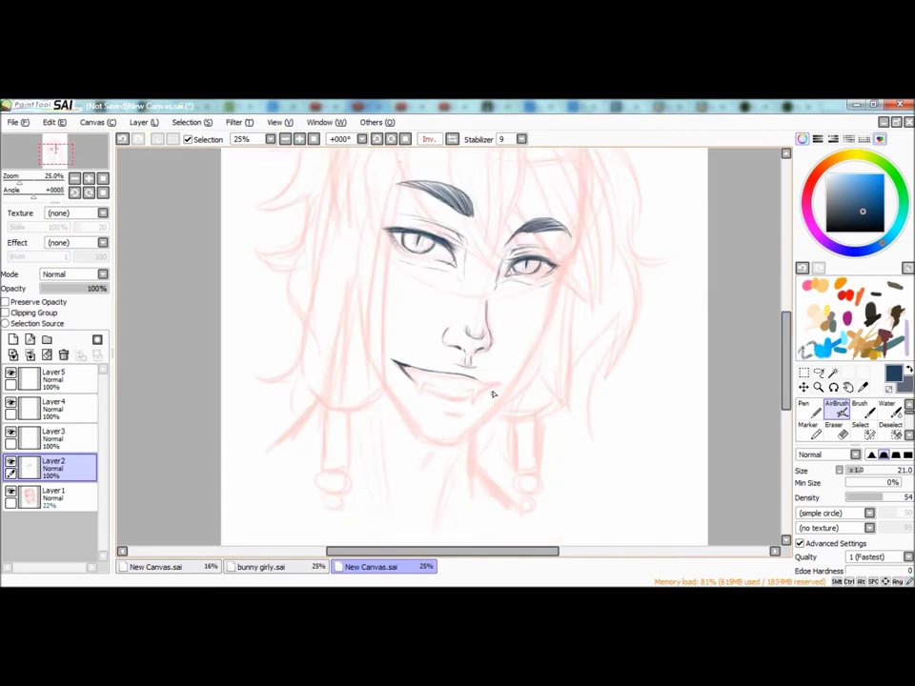
pyautogui.click(452, 141)
pyautogui.moveTo(435, 414); pyautogui.dragTo(466, 409)
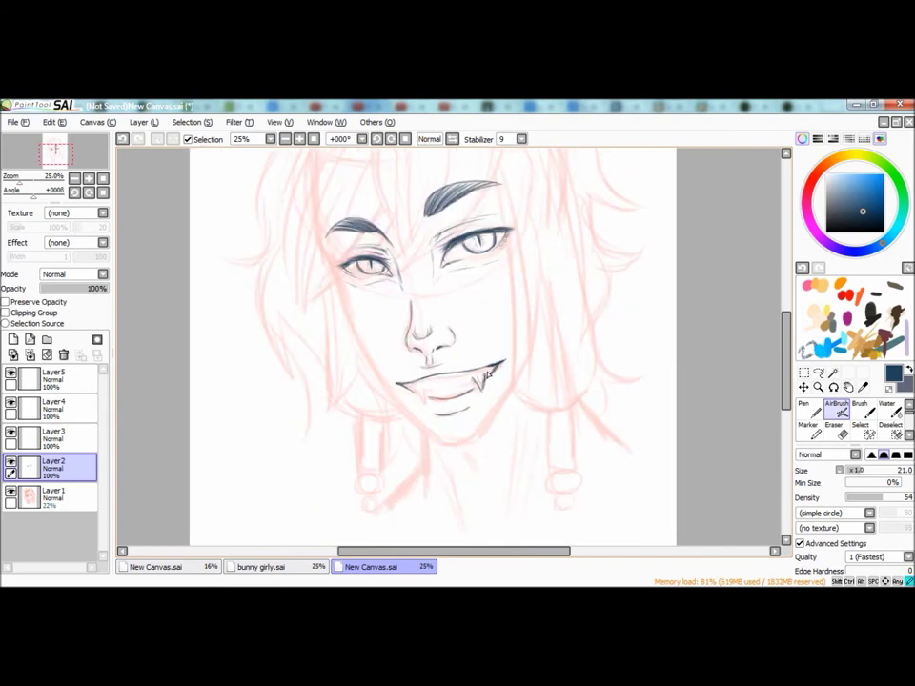
pyautogui.click(451, 139)
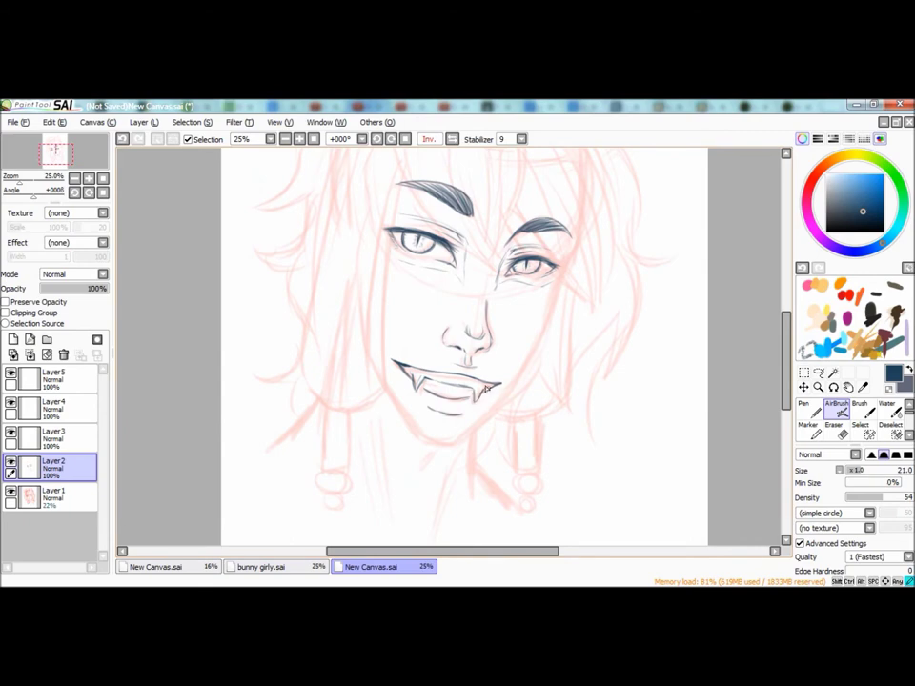
pyautogui.click(452, 140)
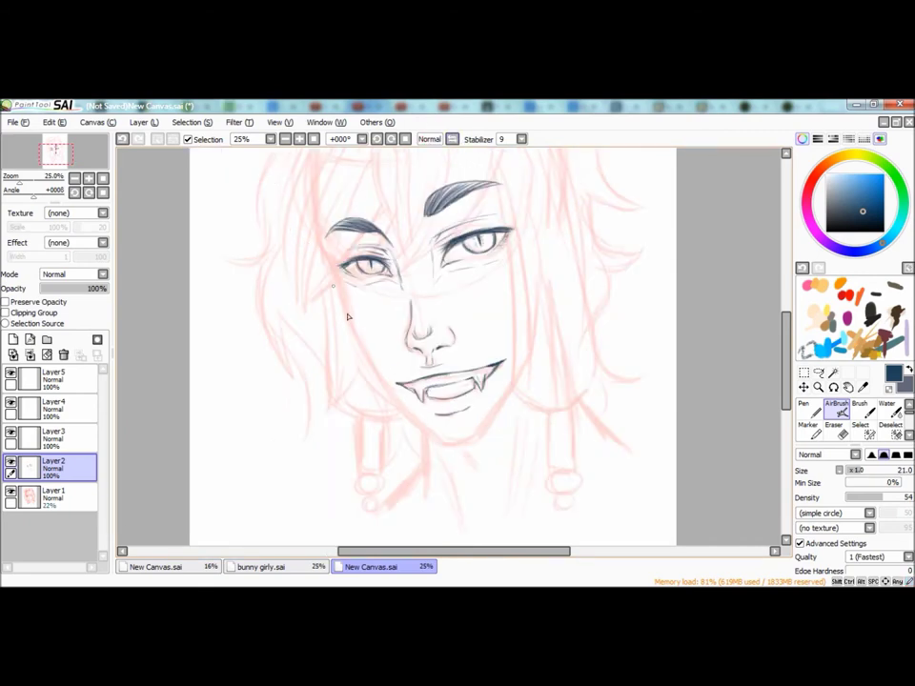
# - Lower the opacity of the pink sketch on Layer1 to 6%
pyautogui.click(288, 141)
pyautogui.click(59, 497)
pyautogui.click(45, 289)
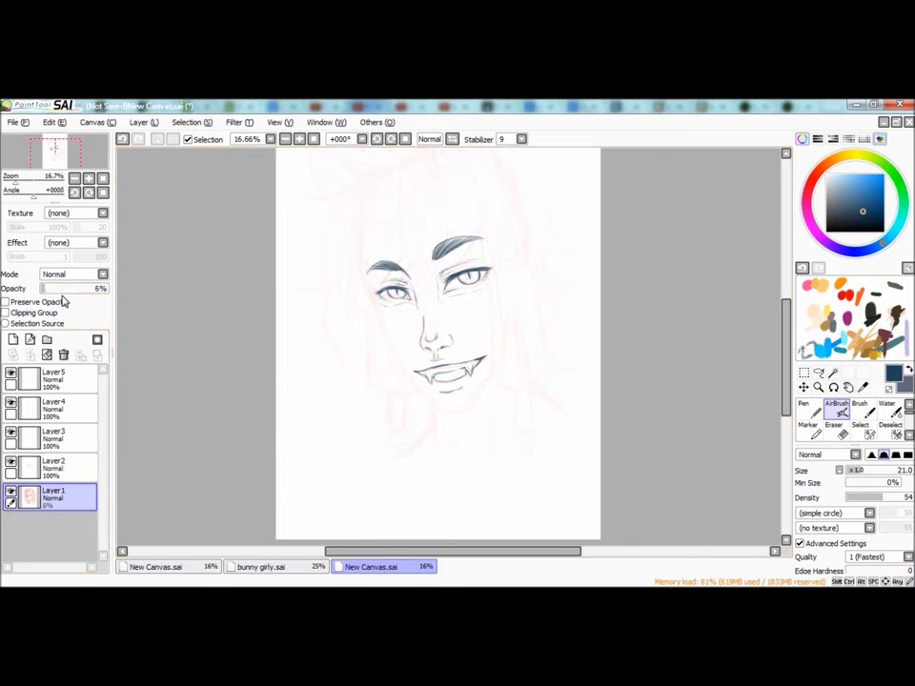
pyautogui.click(301, 140)
# - Draw the cheek, jaw and chin contour of the face on Layer2
pyautogui.click(53, 468)
pyautogui.moveTo(353, 312)
pyautogui.mouseDown()
pyautogui.moveTo(384, 387)
pyautogui.moveTo(374, 372)
pyautogui.moveTo(418, 416)
pyautogui.moveTo(483, 431)
pyautogui.moveTo(511, 387)
pyautogui.mouseUp()
pyautogui.scroll(4, 788, 351)
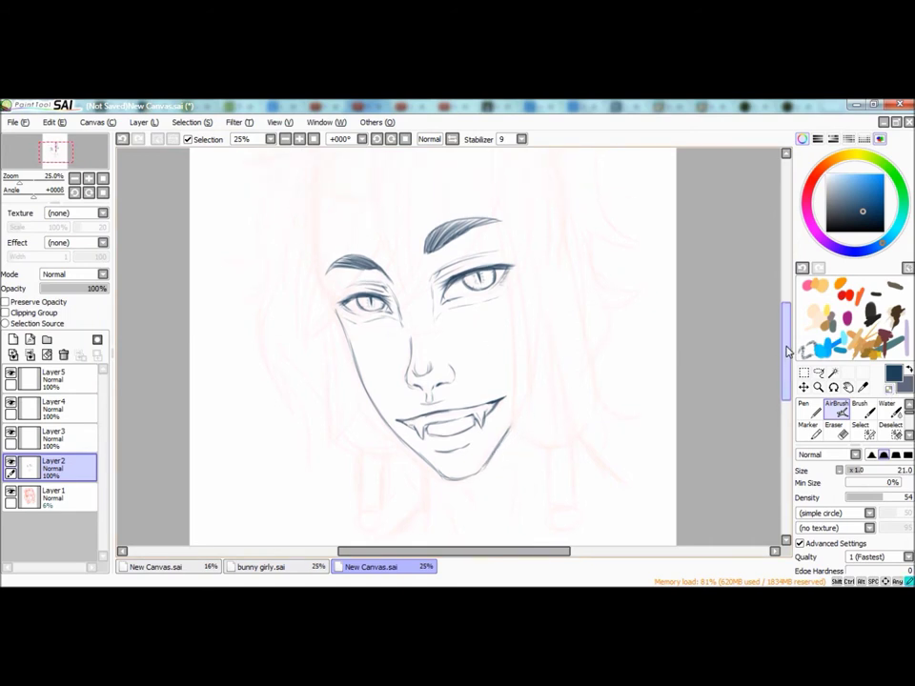
# - Draw the neck outlines, throat lines and shoulder slope below the jaw
pyautogui.moveTo(788, 355); pyautogui.dragTo(789, 408)
pyautogui.moveTo(424, 308); pyautogui.dragTo(425, 384)
pyautogui.moveTo(427, 353); pyautogui.dragTo(389, 393)
pyautogui.moveTo(443, 342)
pyautogui.mouseDown()
pyautogui.moveTo(468, 413)
pyautogui.moveTo(522, 320)
pyautogui.mouseUp()
pyautogui.moveTo(516, 386); pyautogui.dragTo(531, 305)
# - Paint a bold angular star-like marking on the cheek below the larger eye with brush size 45
pyautogui.scroll(7, 655, 340)
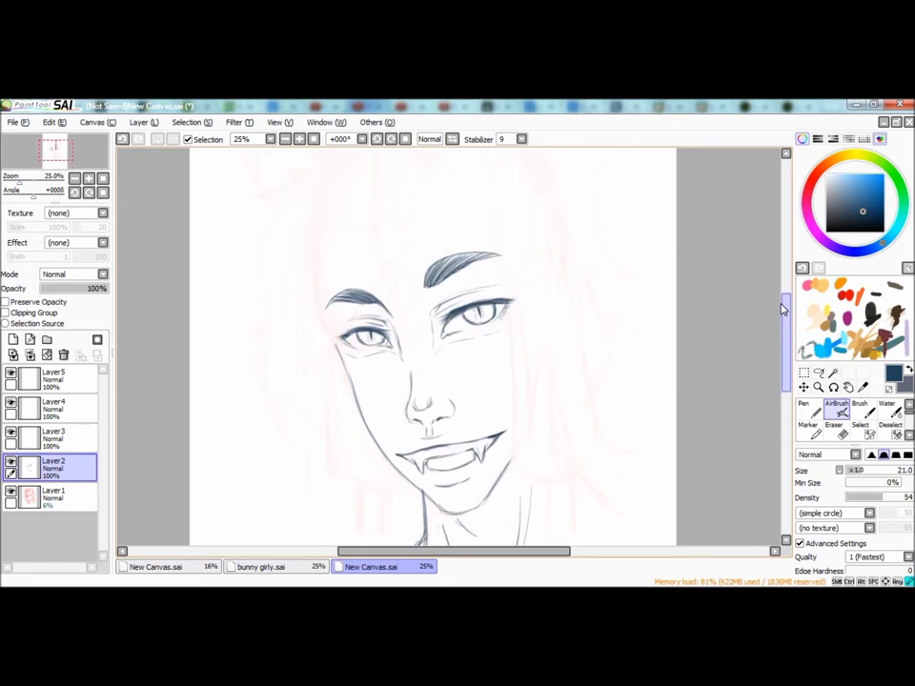
pyautogui.moveTo(477, 359)
pyautogui.mouseDown()
pyautogui.moveTo(514, 340)
pyautogui.moveTo(503, 372)
pyautogui.moveTo(502, 362)
pyautogui.moveTo(505, 391)
pyautogui.mouseUp()
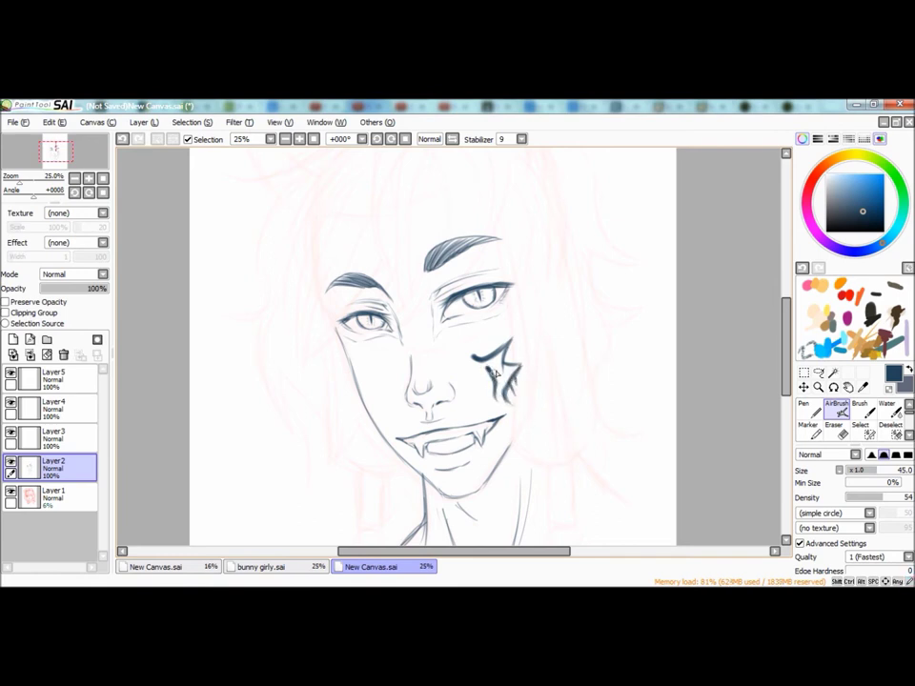
# - Set the brush size to 24 and draw the shoulder line on the larger eye's side
pyautogui.click(864, 470)
pyautogui.moveTo(785, 315)
pyautogui.mouseDown()
pyautogui.moveTo(784, 291)
pyautogui.moveTo(787, 358)
pyautogui.mouseUp()
pyautogui.moveTo(578, 280)
pyautogui.mouseDown()
pyautogui.moveTo(580, 320)
pyautogui.moveTo(636, 341)
pyautogui.mouseUp()
# - Draw the large pointed animal ear on top of the head with fur strokes inside
pyautogui.scroll(10, 585, 296)
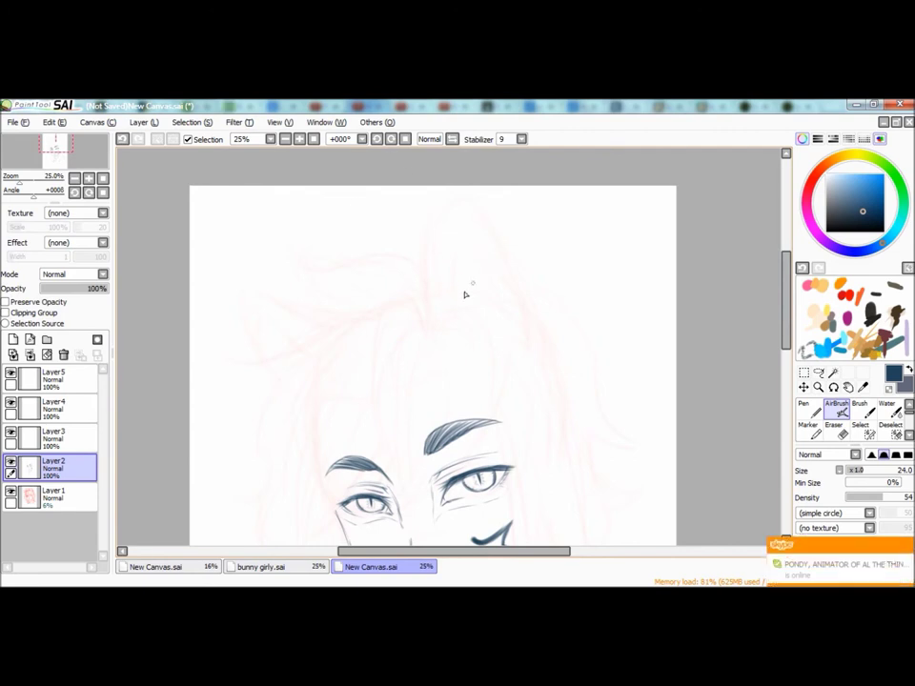
pyautogui.moveTo(428, 242); pyautogui.dragTo(435, 220)
pyautogui.moveTo(436, 236)
pyautogui.mouseDown()
pyautogui.moveTo(454, 199)
pyautogui.moveTo(467, 197)
pyautogui.moveTo(531, 309)
pyautogui.mouseUp()
pyautogui.moveTo(537, 307); pyautogui.dragTo(537, 349)
pyautogui.moveTo(498, 320)
pyautogui.mouseDown()
pyautogui.moveTo(468, 250)
pyautogui.moveTo(456, 286)
pyautogui.moveTo(466, 309)
pyautogui.mouseUp()
pyautogui.moveTo(461, 279); pyautogui.dragTo(465, 299)
pyautogui.moveTo(500, 242)
pyautogui.mouseDown()
pyautogui.moveTo(555, 345)
pyautogui.moveTo(618, 301)
pyautogui.mouseUp()
# - Draw the smaller pointed ear with inner fur on the head's other side in the mirrored view
pyautogui.click(452, 139)
pyautogui.moveTo(576, 326)
pyautogui.mouseDown()
pyautogui.moveTo(625, 297)
pyautogui.moveTo(650, 302)
pyautogui.moveTo(628, 375)
pyautogui.mouseUp()
pyautogui.click(452, 139)
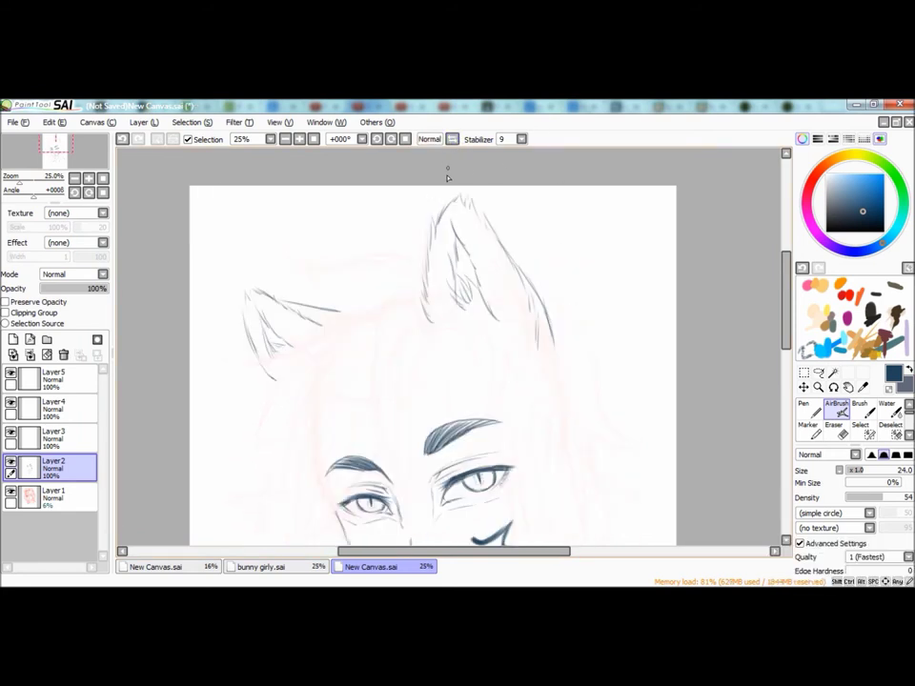
# - Outline the long hair locks hanging down both sides of the face
pyautogui.click(285, 139)
pyautogui.moveTo(785, 327); pyautogui.dragTo(787, 354)
pyautogui.scroll(-2, 783, 364)
pyautogui.moveTo(367, 367)
pyautogui.mouseDown()
pyautogui.moveTo(392, 454)
pyautogui.moveTo(412, 458)
pyautogui.mouseUp()
pyautogui.moveTo(478, 302)
pyautogui.mouseDown()
pyautogui.moveTo(506, 434)
pyautogui.moveTo(550, 420)
pyautogui.mouseUp()
pyautogui.moveTo(500, 240); pyautogui.dragTo(550, 415)
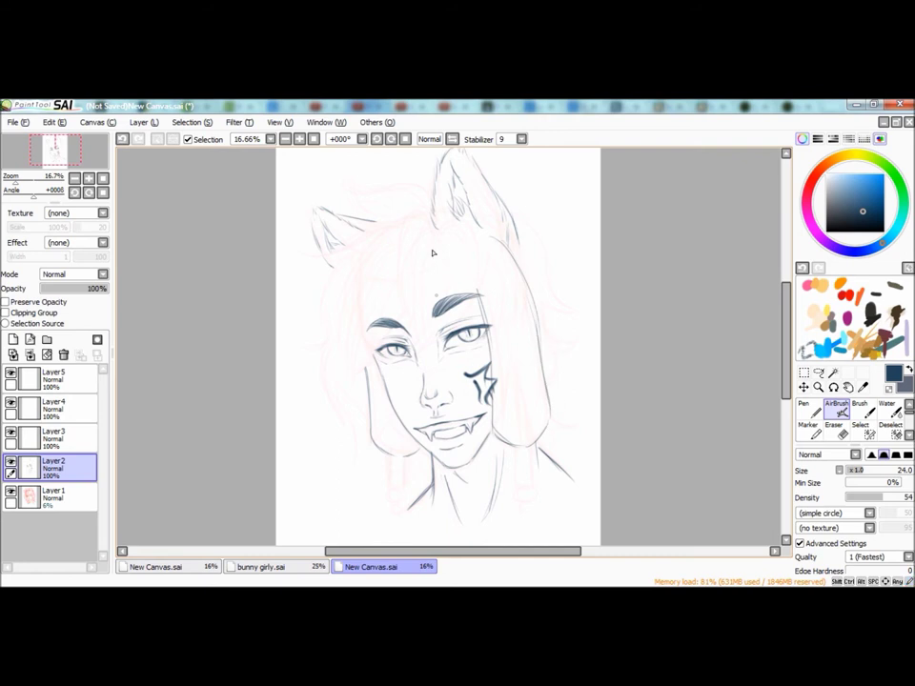
# - Draw the central bangs over the forehead and fill them with flowing strands
pyautogui.moveTo(472, 223)
pyautogui.mouseDown()
pyautogui.moveTo(476, 283)
pyautogui.moveTo(424, 340)
pyautogui.moveTo(475, 306)
pyautogui.moveTo(427, 343)
pyautogui.mouseUp()
pyautogui.moveTo(429, 217); pyautogui.dragTo(420, 345)
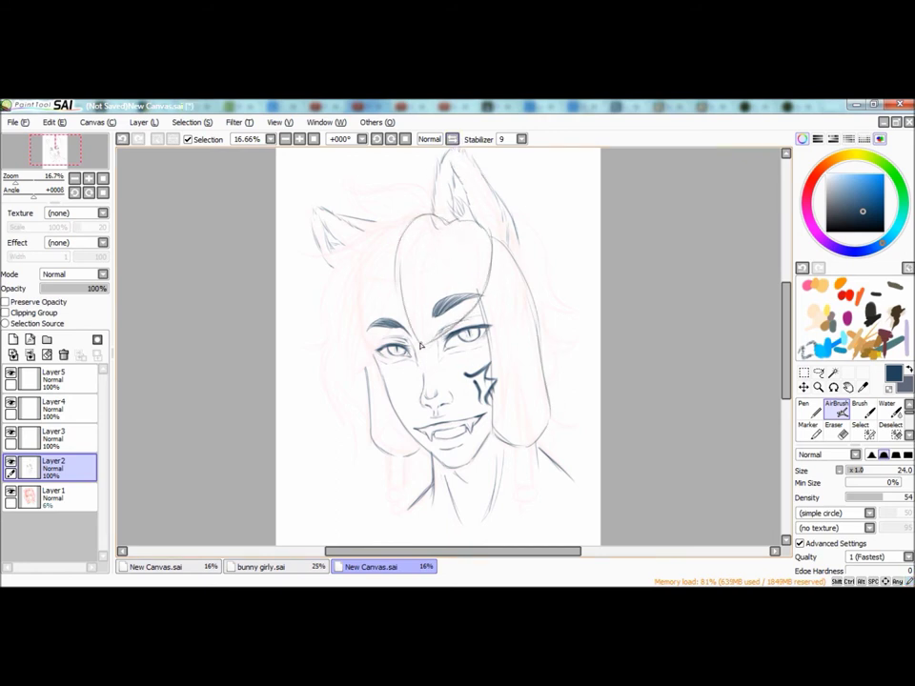
pyautogui.moveTo(433, 221); pyautogui.dragTo(425, 317)
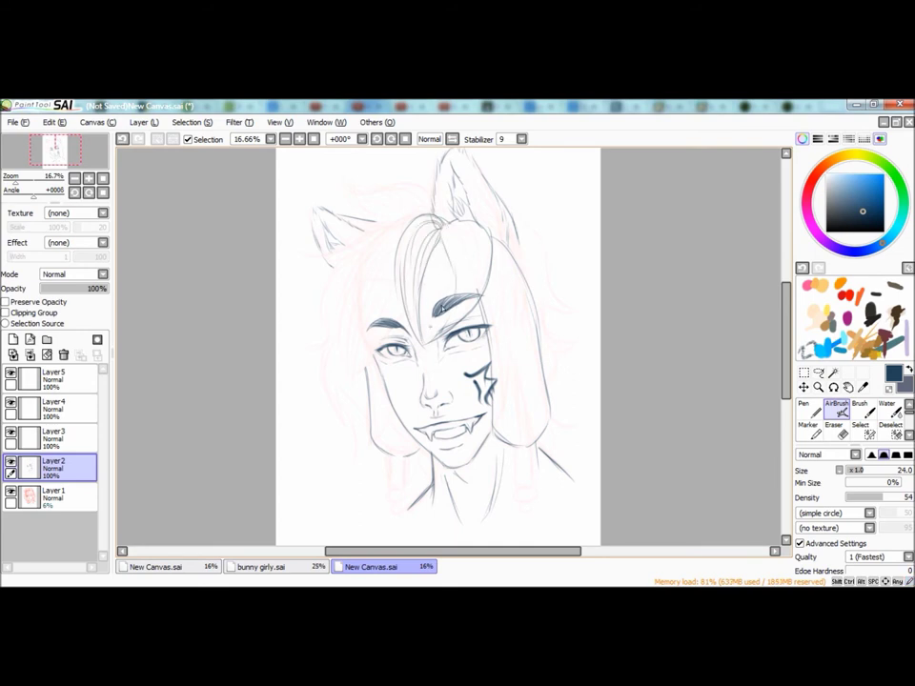
pyautogui.moveTo(442, 329); pyautogui.dragTo(412, 348)
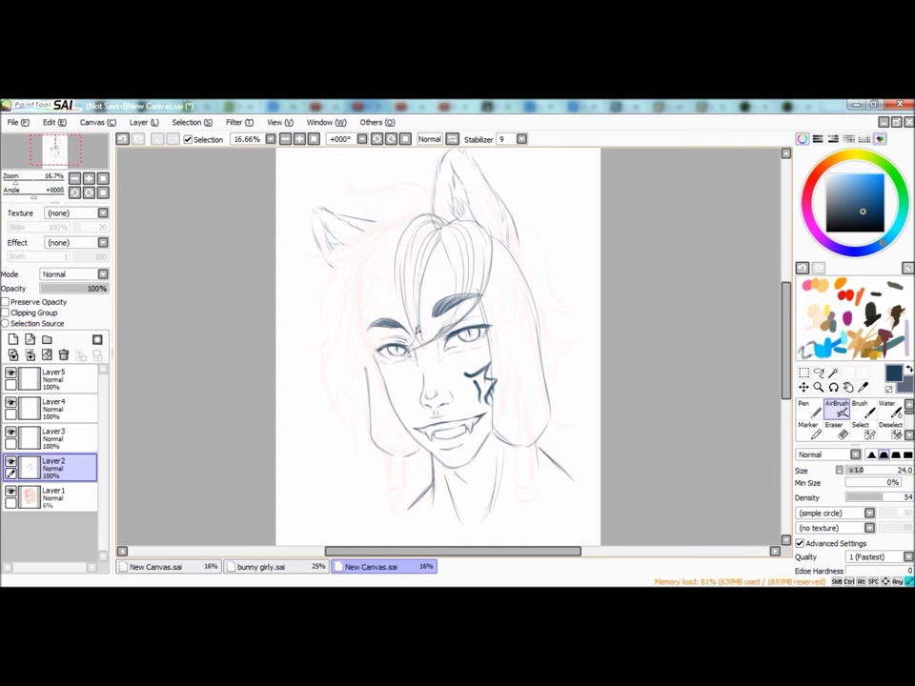
pyautogui.moveTo(440, 242); pyautogui.dragTo(413, 349)
pyautogui.moveTo(438, 281); pyautogui.dragTo(413, 349)
# - Extend the bangs across the smaller eye's side and sweep hair strands toward the small ear
pyautogui.moveTo(440, 250)
pyautogui.mouseDown()
pyautogui.moveTo(408, 332)
pyautogui.moveTo(359, 376)
pyautogui.mouseUp()
pyautogui.moveTo(414, 214)
pyautogui.mouseDown()
pyautogui.moveTo(366, 268)
pyautogui.moveTo(354, 358)
pyautogui.moveTo(355, 328)
pyautogui.mouseUp()
pyautogui.moveTo(385, 225); pyautogui.dragTo(348, 248)
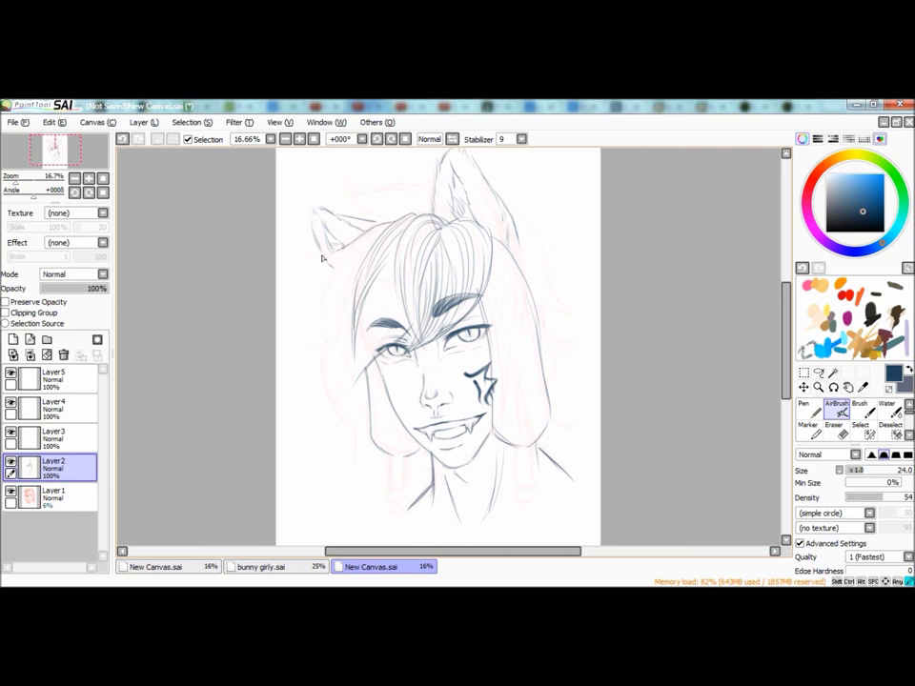
# - Draw the outer hair contour below the small ear and fill that side with long strands
pyautogui.moveTo(337, 266); pyautogui.dragTo(296, 340)
pyautogui.moveTo(372, 249)
pyautogui.mouseDown()
pyautogui.moveTo(341, 337)
pyautogui.moveTo(353, 390)
pyautogui.mouseUp()
pyautogui.moveTo(371, 309); pyautogui.dragTo(352, 391)
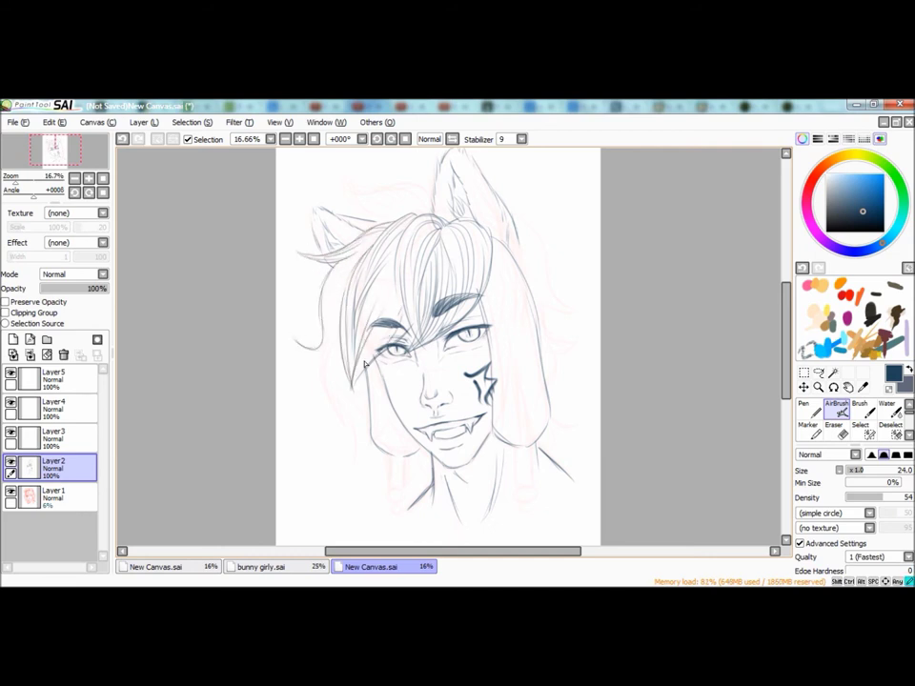
pyautogui.moveTo(355, 255)
pyautogui.mouseDown()
pyautogui.moveTo(316, 347)
pyautogui.moveTo(334, 321)
pyautogui.moveTo(360, 456)
pyautogui.mouseUp()
pyautogui.moveTo(339, 354); pyautogui.dragTo(345, 408)
pyautogui.moveTo(349, 360); pyautogui.dragTo(359, 415)
# - Draw the wrapped hair tie hanging from the side lock on the smaller eye's side and mirror the view
pyautogui.moveTo(408, 455)
pyautogui.mouseDown()
pyautogui.moveTo(393, 456)
pyautogui.moveTo(390, 476)
pyautogui.moveTo(402, 490)
pyautogui.mouseUp()
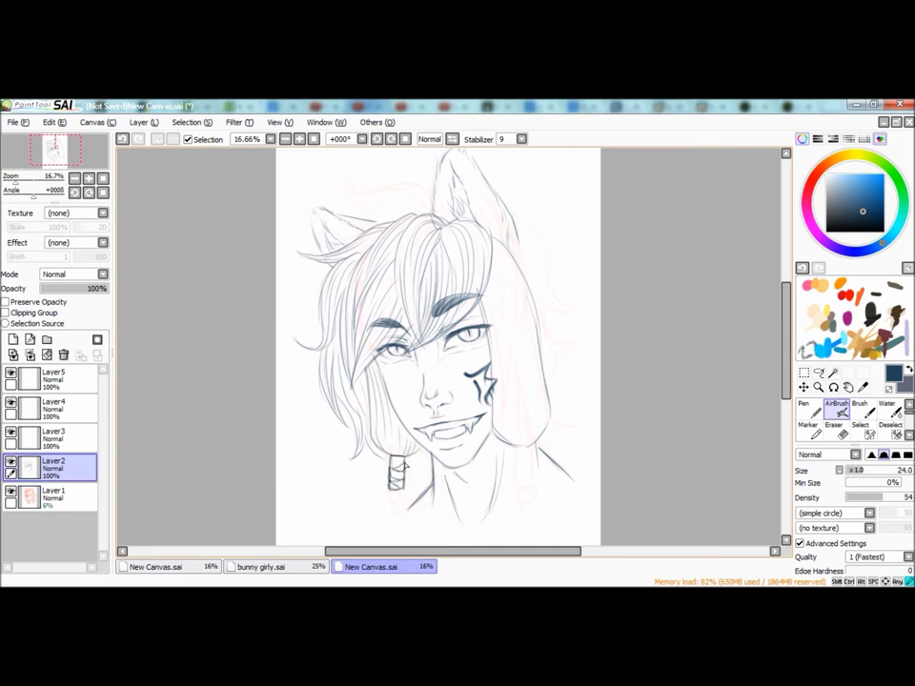
pyautogui.press('h')
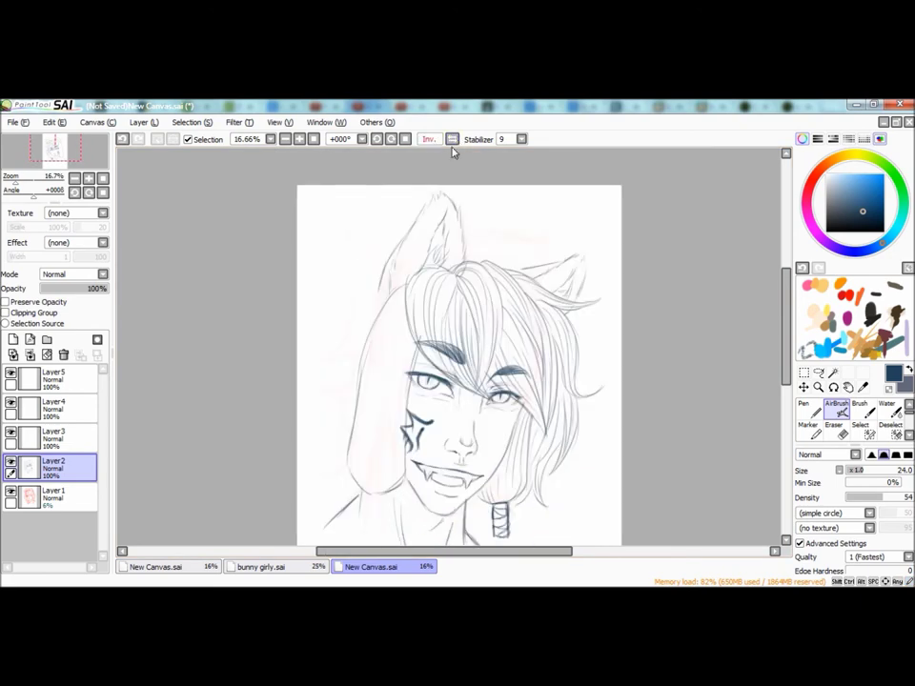
# - Draw a swept hair tuft above the small ear, unmirror the view and add outward-flicking strands below the large ear
pyautogui.moveTo(563, 227); pyautogui.dragTo(514, 268)
pyautogui.press('h')
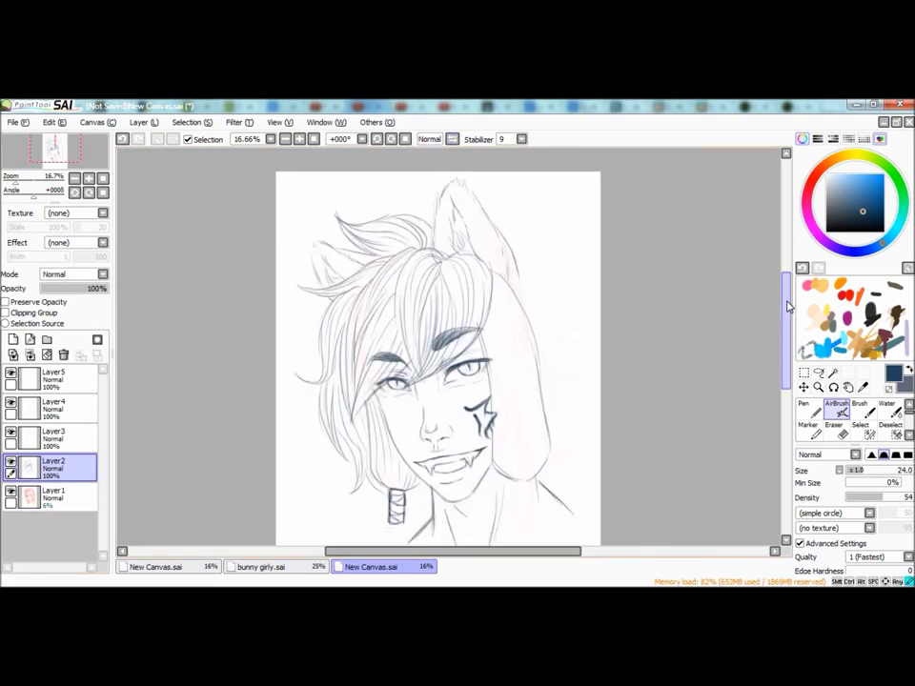
pyautogui.moveTo(549, 271); pyautogui.dragTo(584, 322)
pyautogui.moveTo(582, 322); pyautogui.dragTo(543, 317)
pyautogui.moveTo(514, 229); pyautogui.dragTo(576, 320)
pyautogui.moveTo(531, 295); pyautogui.dragTo(569, 323)
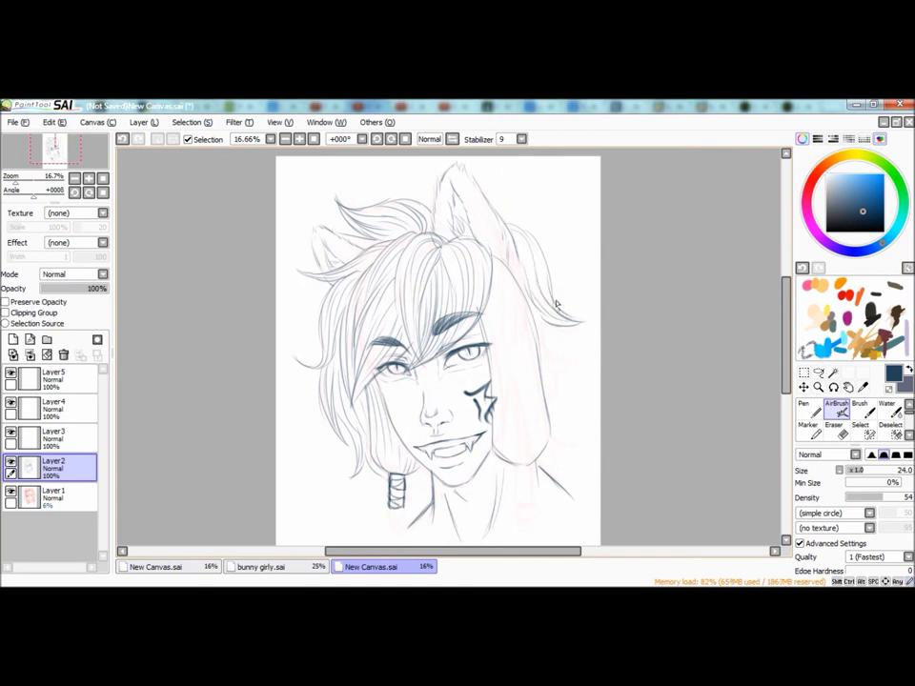
# - Extend the outer hair down the larger eye's side, fill the long side lock with strands and draw its wrapped tie
pyautogui.moveTo(532, 239); pyautogui.dragTo(549, 302)
pyautogui.moveTo(786, 332); pyautogui.dragTo(787, 340)
pyautogui.moveTo(546, 290)
pyautogui.mouseDown()
pyautogui.moveTo(577, 325)
pyautogui.moveTo(568, 339)
pyautogui.moveTo(550, 336)
pyautogui.mouseUp()
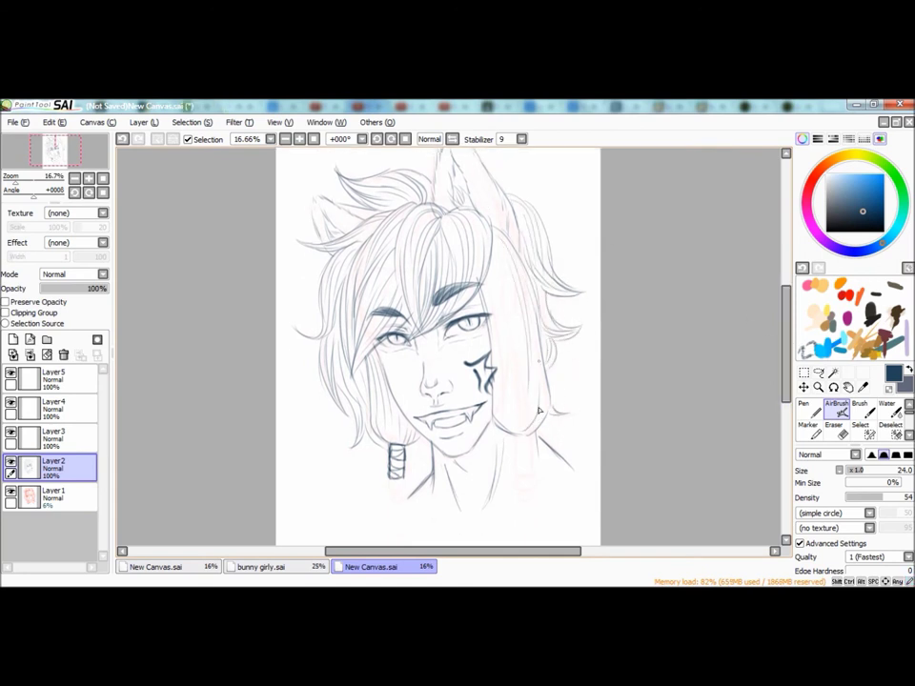
pyautogui.moveTo(493, 273); pyautogui.dragTo(529, 471)
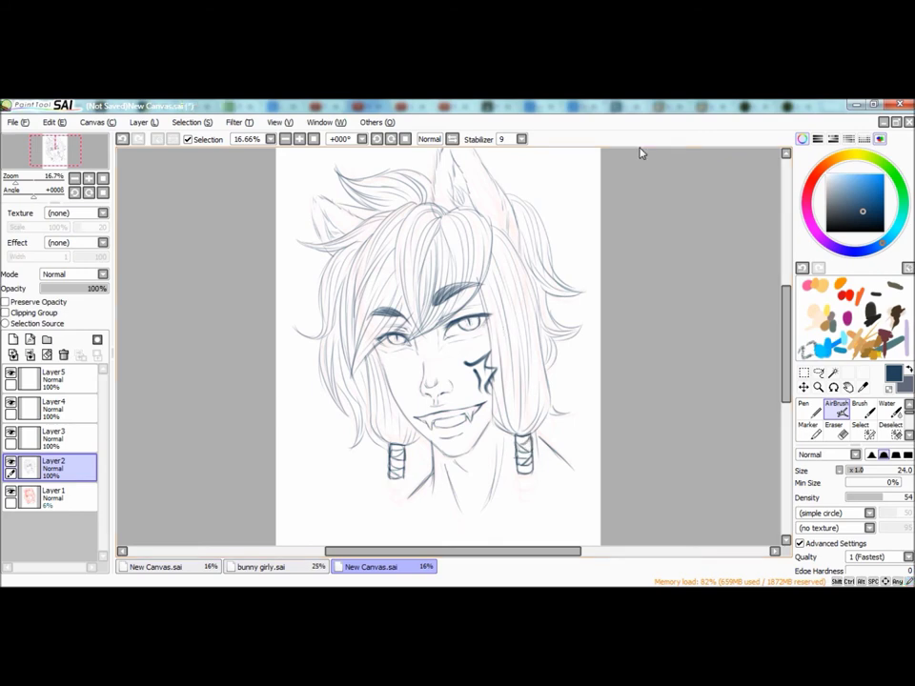
# - Draw an oval bead with a smaller round bead beneath it under each wrapped hair tie
pyautogui.moveTo(786, 365); pyautogui.dragTo(786, 379)
pyautogui.moveTo(395, 443); pyautogui.dragTo(396, 451)
pyautogui.moveTo(520, 427); pyautogui.dragTo(530, 440)
pyautogui.moveTo(527, 442); pyautogui.dragTo(525, 457)
# - Draw the loose hair tassels hanging below the beads of both side locks and fill them with strands
pyautogui.moveTo(395, 456); pyautogui.dragTo(378, 481)
pyautogui.moveTo(377, 479); pyautogui.dragTo(382, 534)
pyautogui.moveTo(399, 456)
pyautogui.mouseDown()
pyautogui.moveTo(419, 503)
pyautogui.moveTo(404, 536)
pyautogui.mouseUp()
pyautogui.moveTo(396, 462); pyautogui.dragTo(387, 523)
pyautogui.moveTo(391, 486); pyautogui.dragTo(395, 536)
pyautogui.moveTo(526, 456)
pyautogui.mouseDown()
pyautogui.moveTo(507, 535)
pyautogui.moveTo(554, 528)
pyautogui.mouseUp()
pyautogui.moveTo(532, 457); pyautogui.dragTo(540, 532)
pyautogui.moveTo(529, 459); pyautogui.dragTo(523, 534)
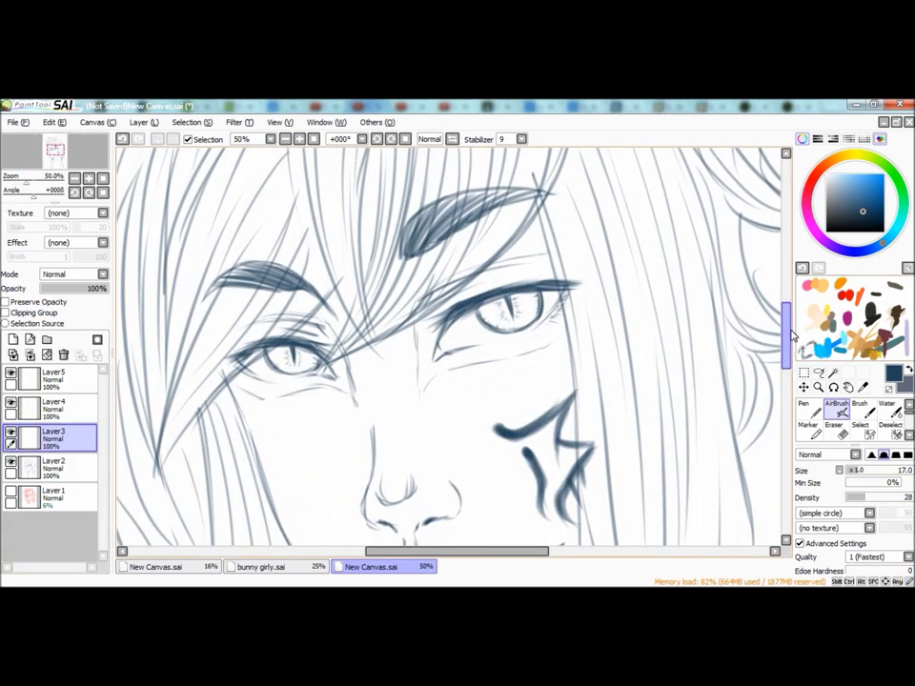
# - Refine the pupils and iris details of the eyes on Layer3 with the AirBrush at size 17 and density 26
pyautogui.moveTo(790, 331); pyautogui.dragTo(790, 325)
pyautogui.click(300, 139)
pyautogui.click(300, 139)
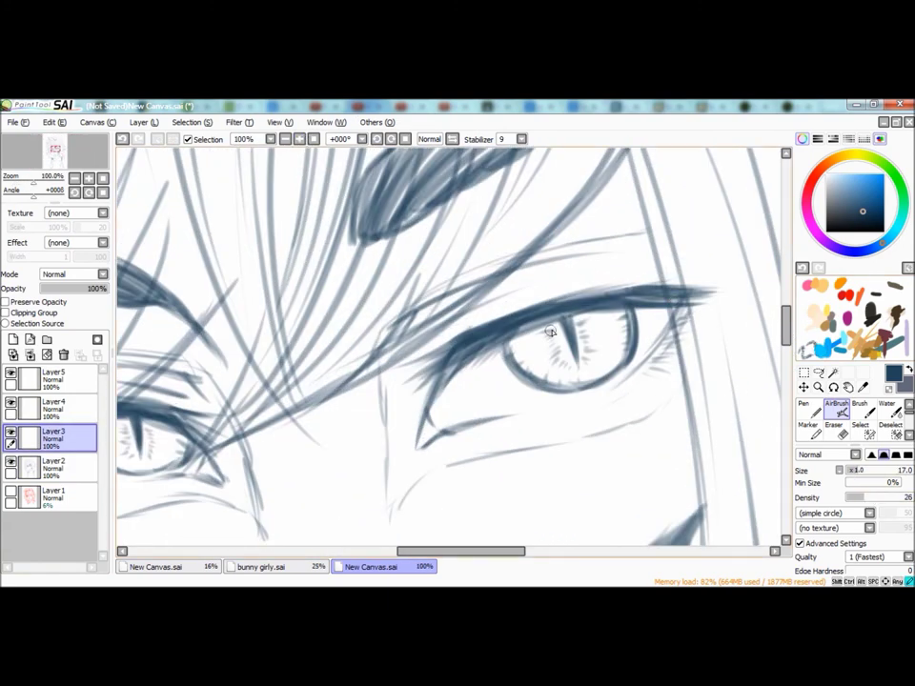
pyautogui.moveTo(567, 316); pyautogui.dragTo(573, 336)
pyautogui.moveTo(455, 551); pyautogui.dragTo(437, 552)
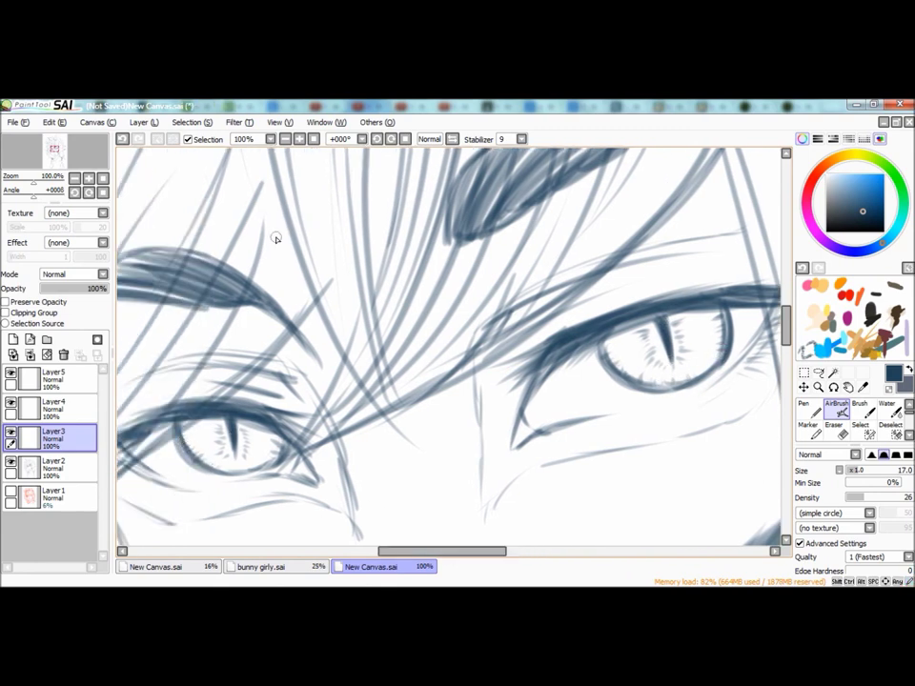
pyautogui.scroll(-3, 333, 203)
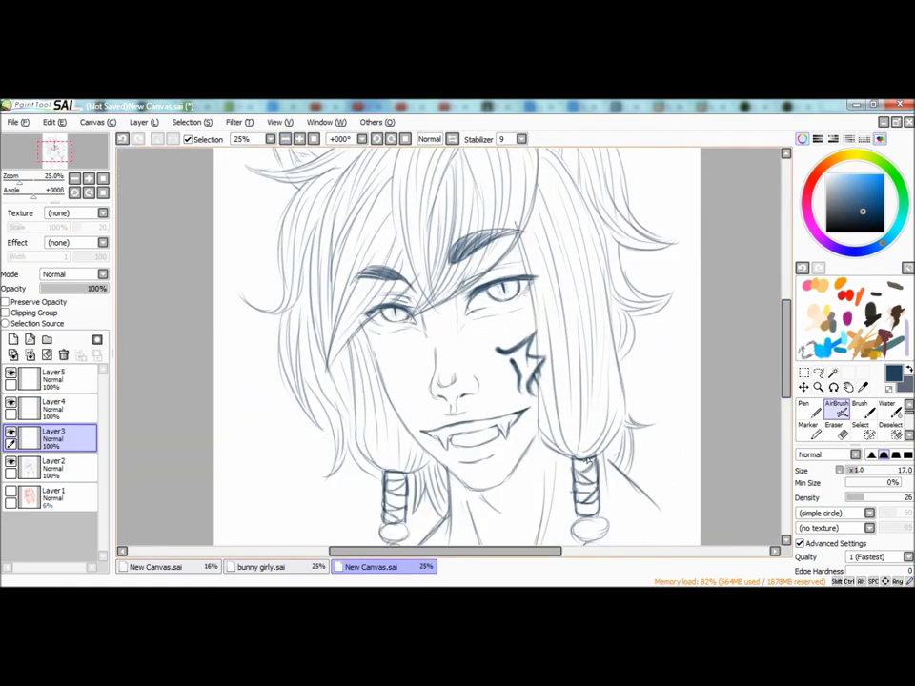
# - Add fine airbrush strokes around the nose tip and beneath the lower lip on Layer3
pyautogui.scroll(2, 453, 396)
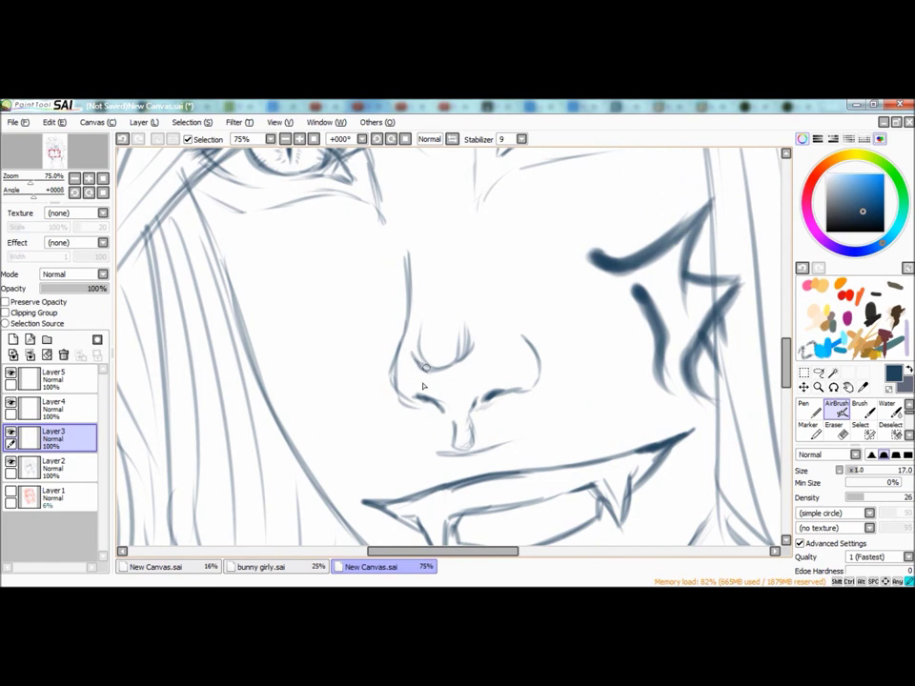
pyautogui.moveTo(418, 330); pyautogui.dragTo(459, 362)
pyautogui.scroll(-3, 392, 236)
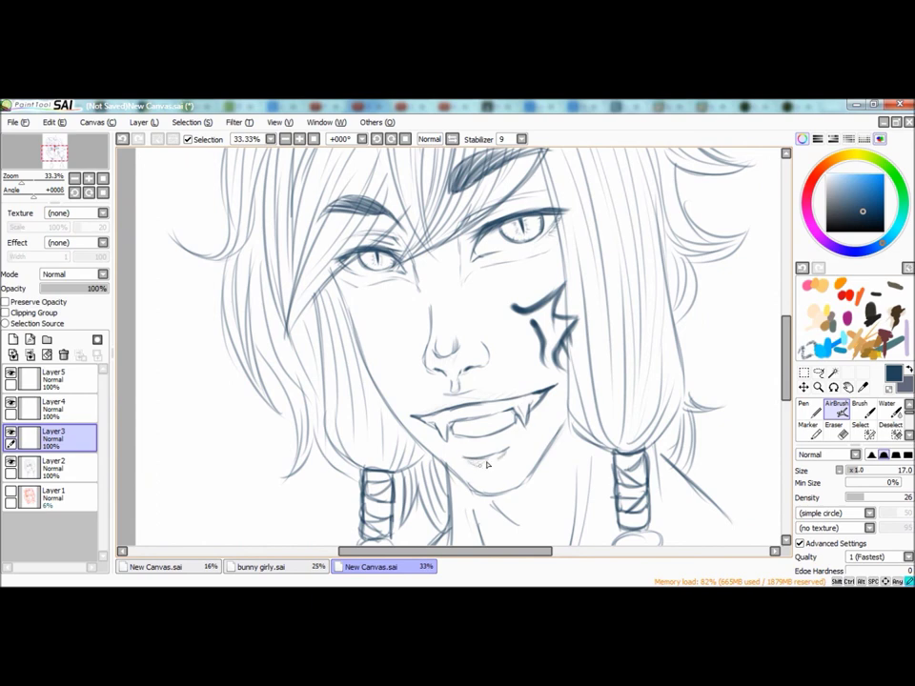
pyautogui.scroll(-2, 573, 379)
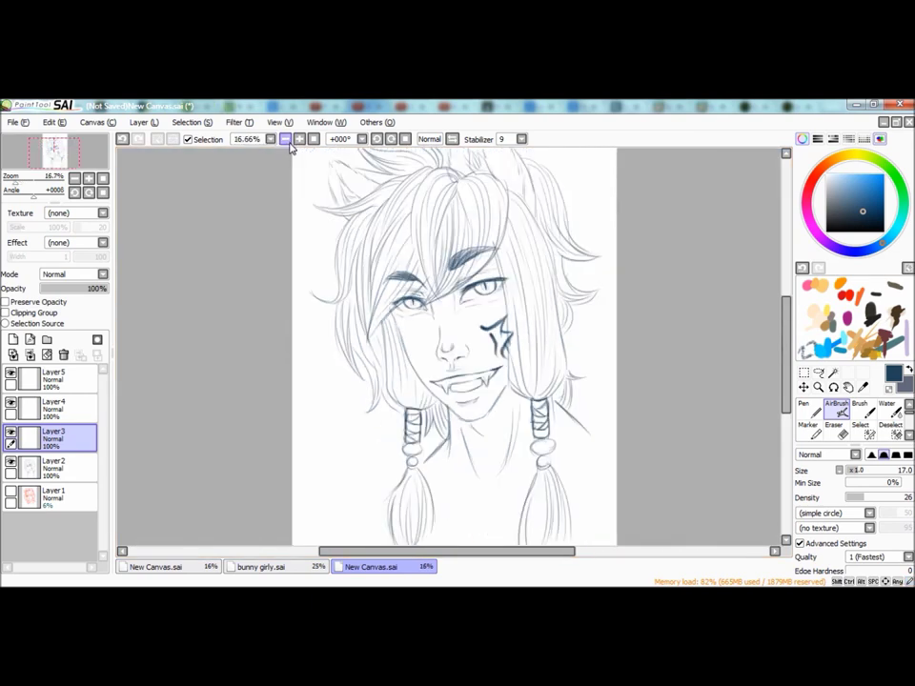